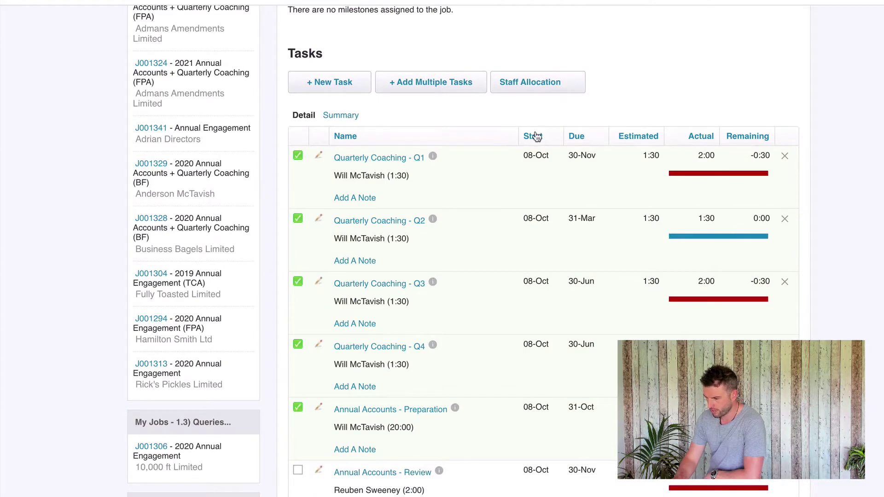
- Mark the Annual Accounts - Review task as completed in the job's task list
scroll(649, 106, up, 10)
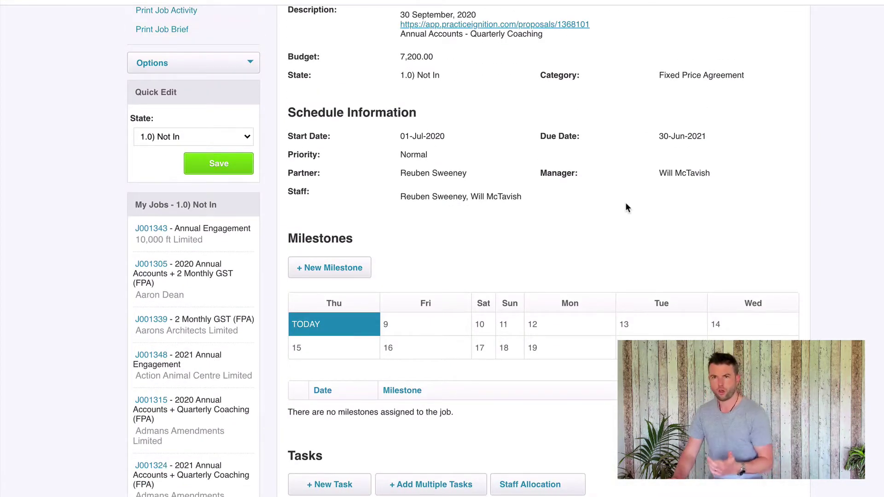
scroll(625, 208, down, 12)
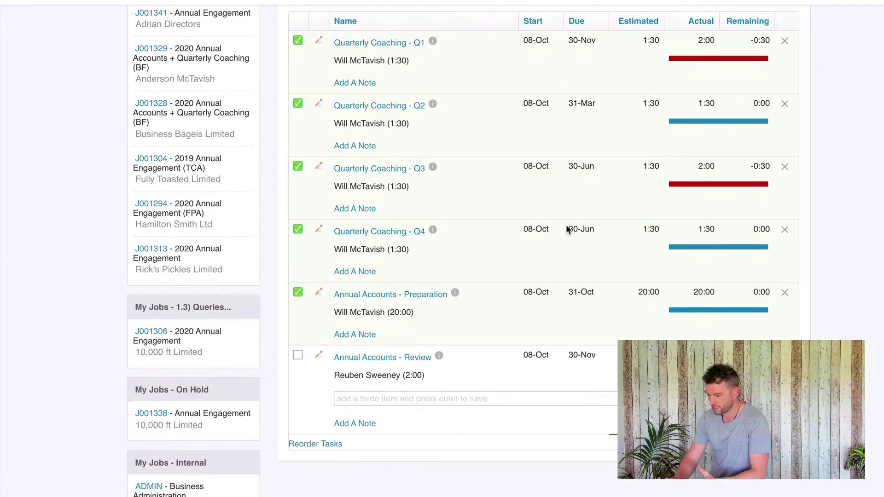
scroll(558, 207, up, 3)
scroll(532, 198, down, 1)
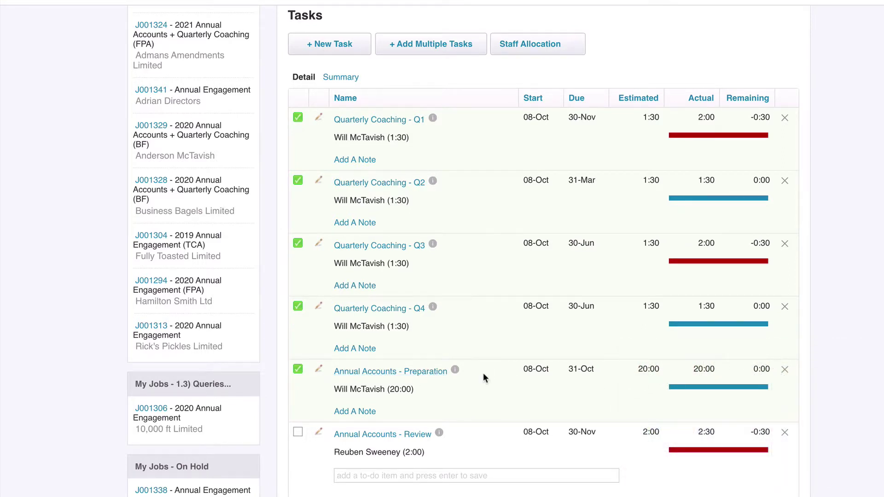
scroll(482, 372, down, 1)
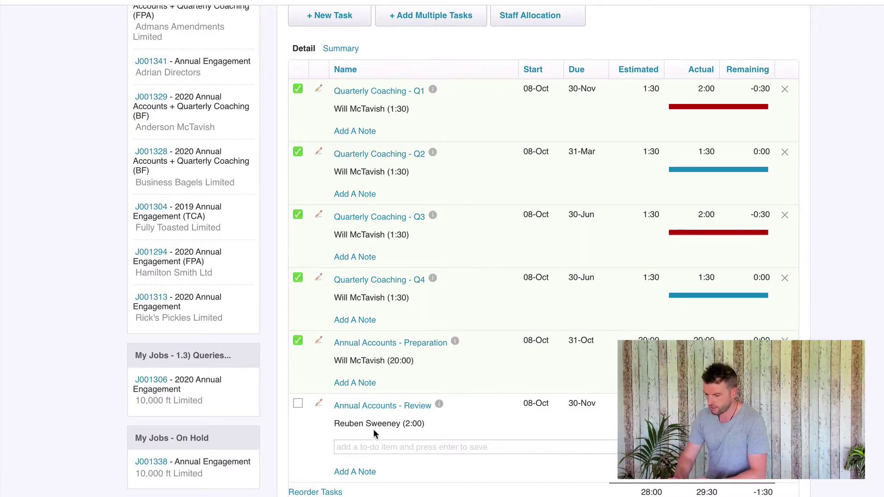
click(298, 406)
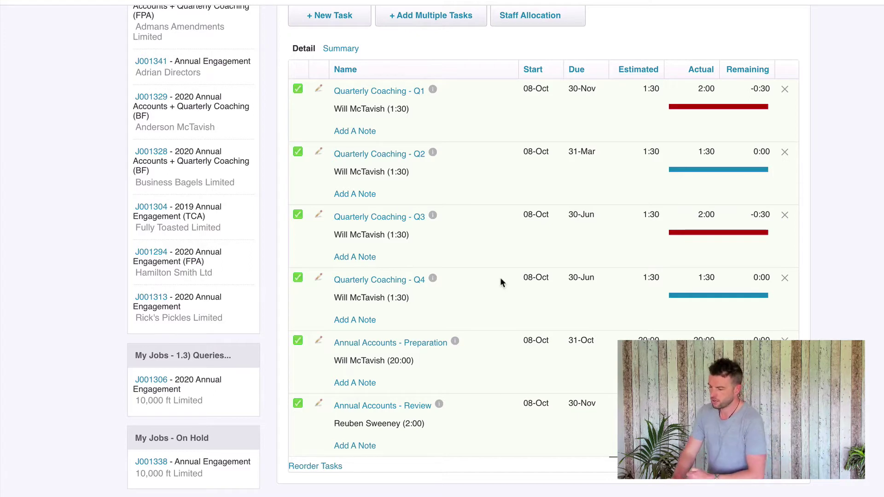
- Open the job's cost records and mark the Xero Business Edition - Annual cost as completed
scroll(501, 281, up, 3)
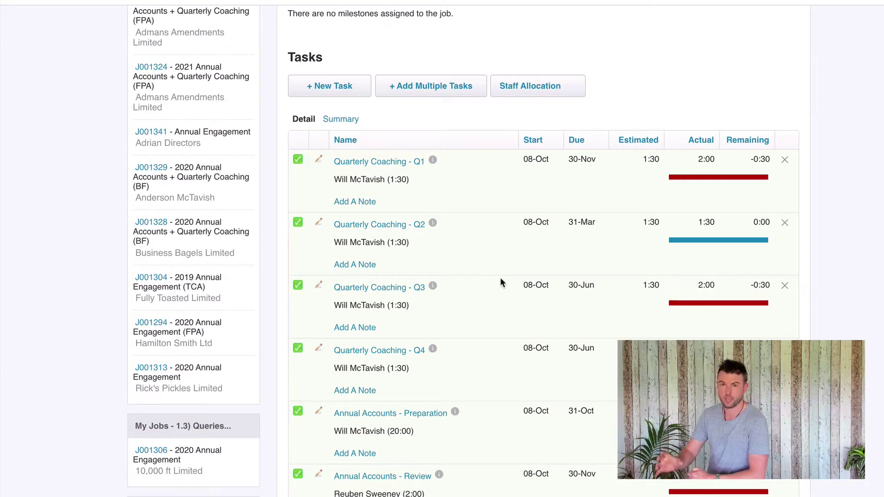
scroll(501, 280, up, 12)
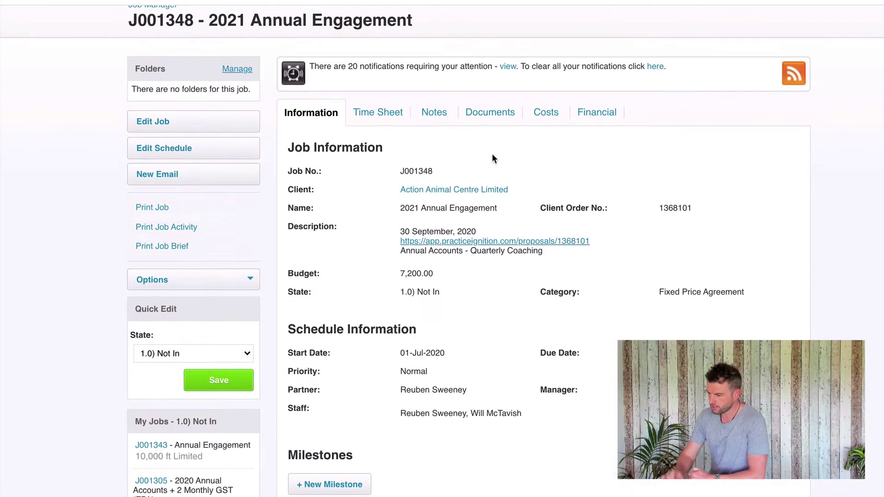
click(548, 112)
scroll(476, 256, down, 2)
scroll(369, 288, down, 2)
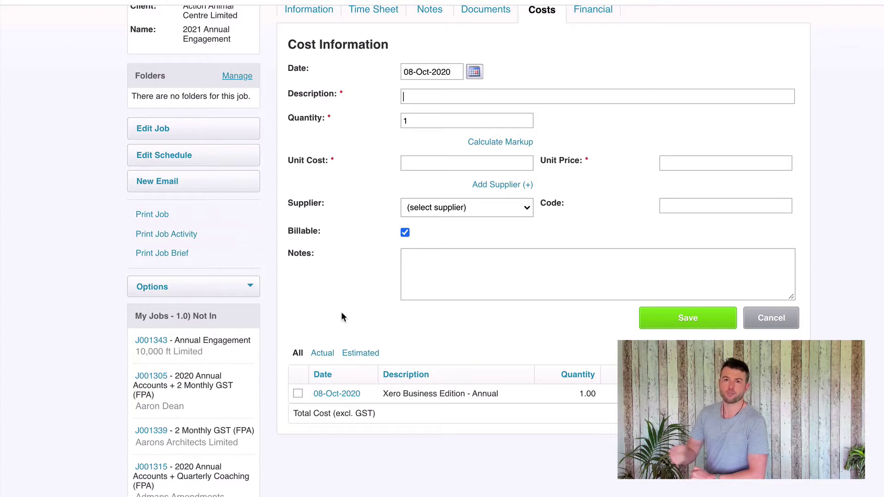
click(298, 394)
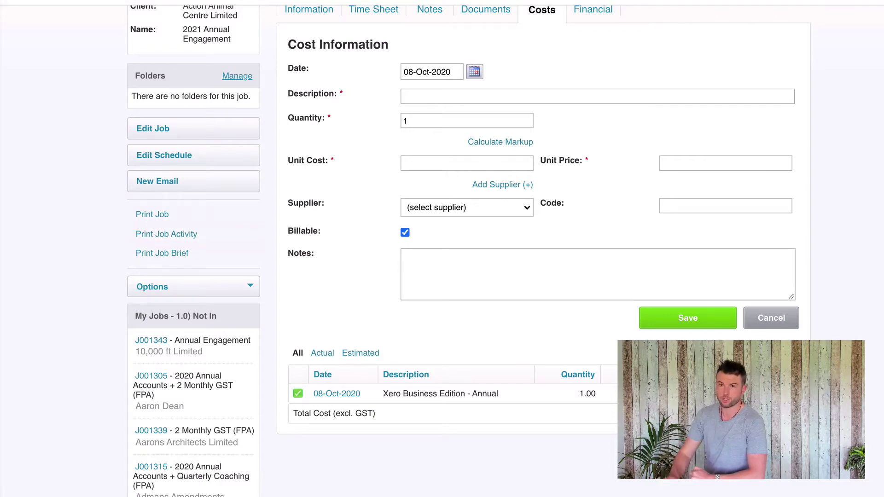
- Open the job's financial information and examine the totals of the two interim invoice lines under the estimated billings
scroll(640, 226, up, 4)
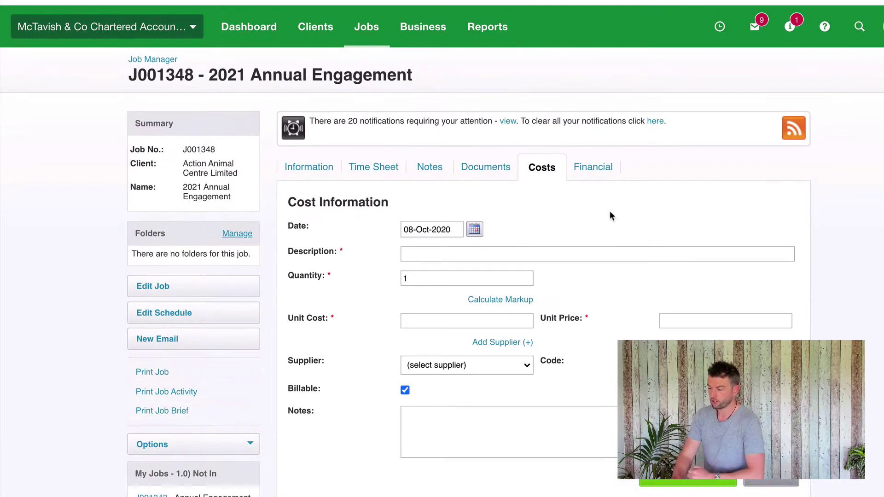
click(590, 172)
scroll(497, 221, down, 10)
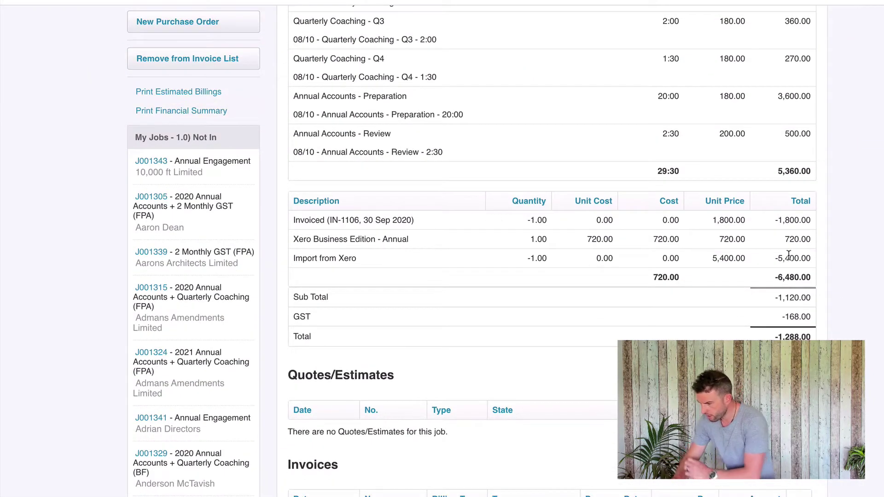
scroll(789, 254, up, 1)
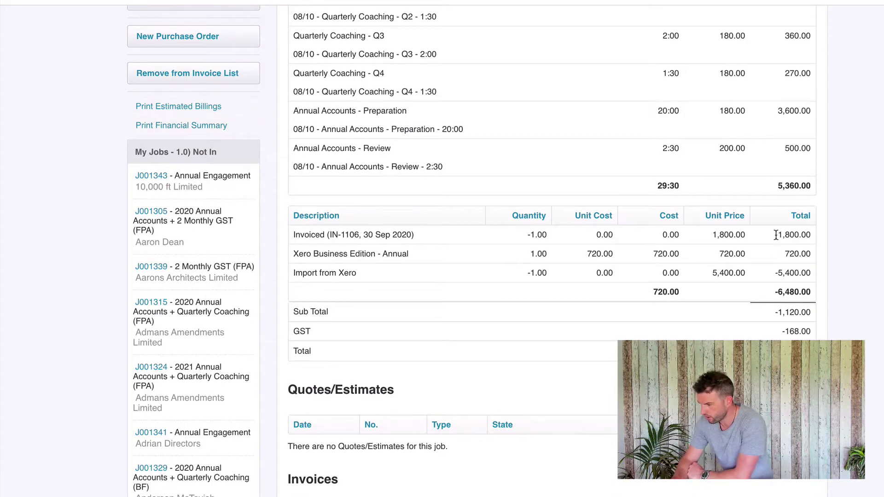
drag(775, 235, 797, 236)
drag(775, 274, 803, 275)
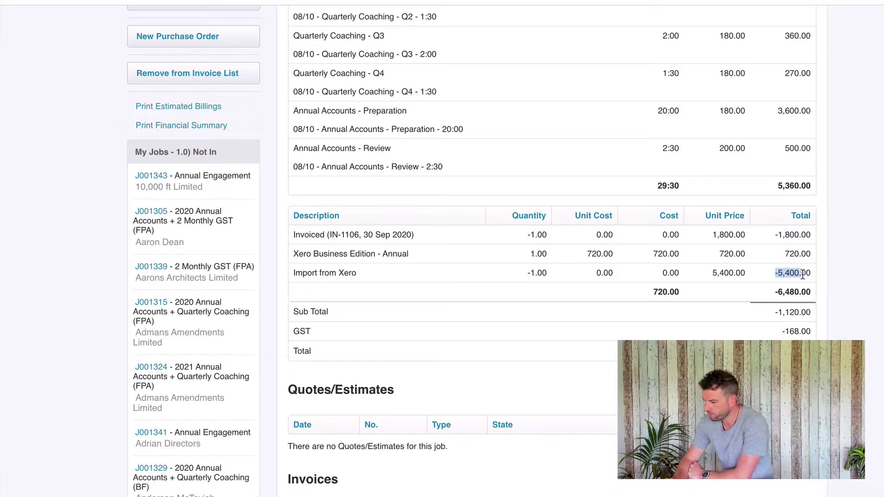
click(784, 268)
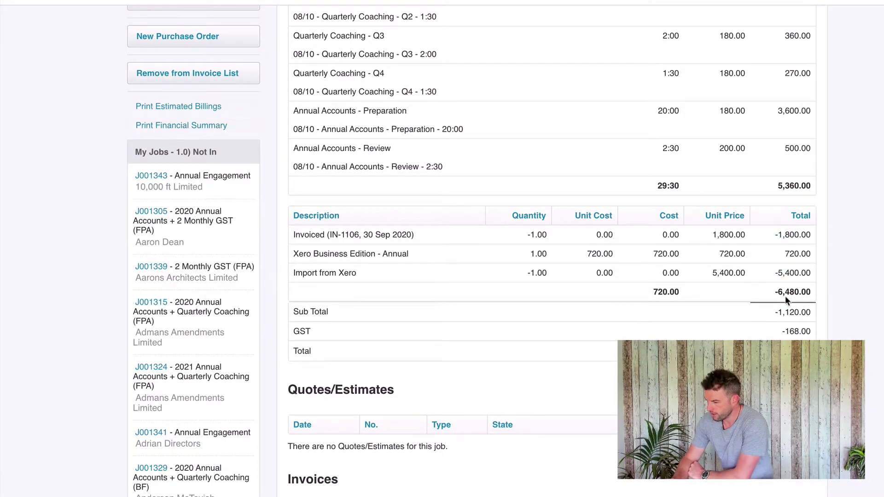
- Check the job's budget in its general information against the estimated billings and invoices in its financial information
scroll(752, 288, up, 10)
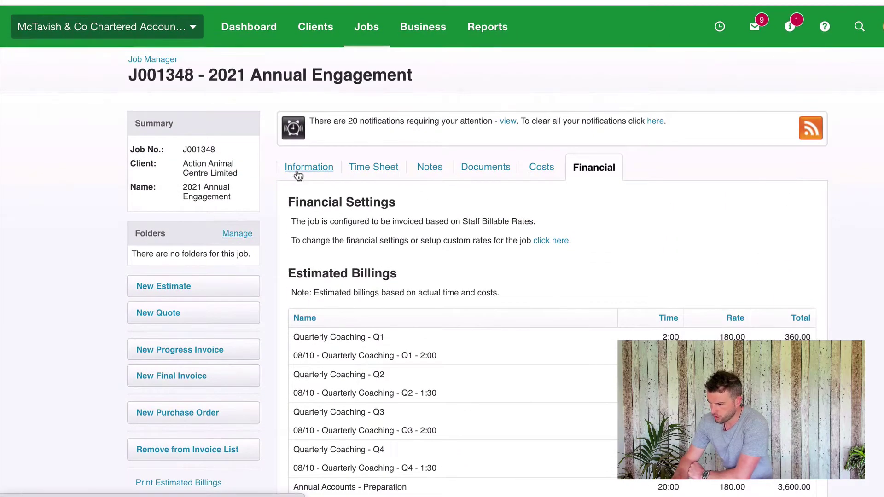
click(299, 176)
scroll(493, 368, down, 2)
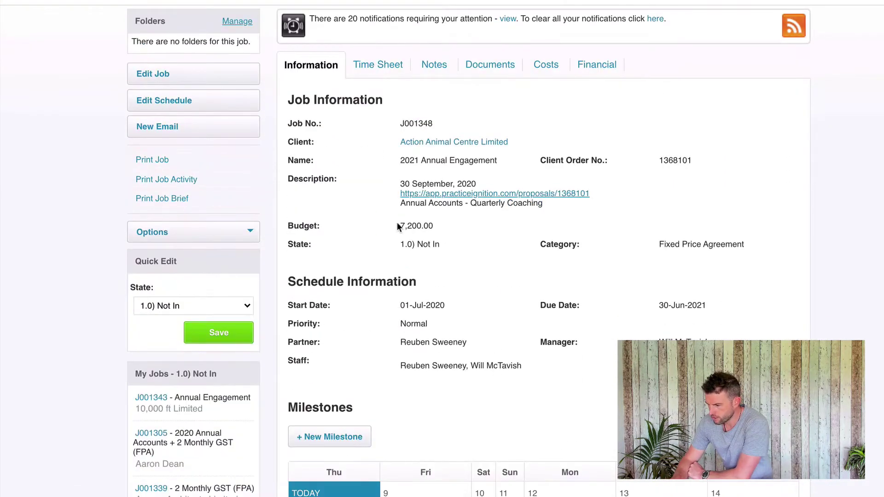
click(597, 64)
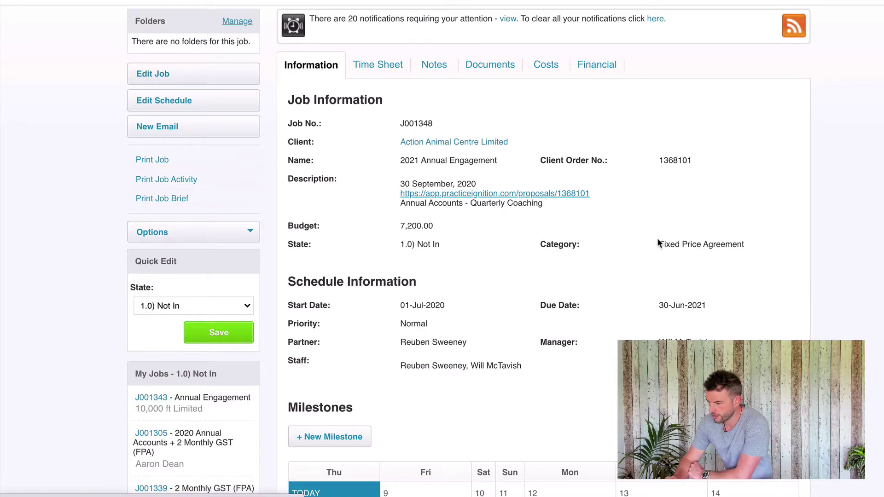
scroll(599, 323, down, 6)
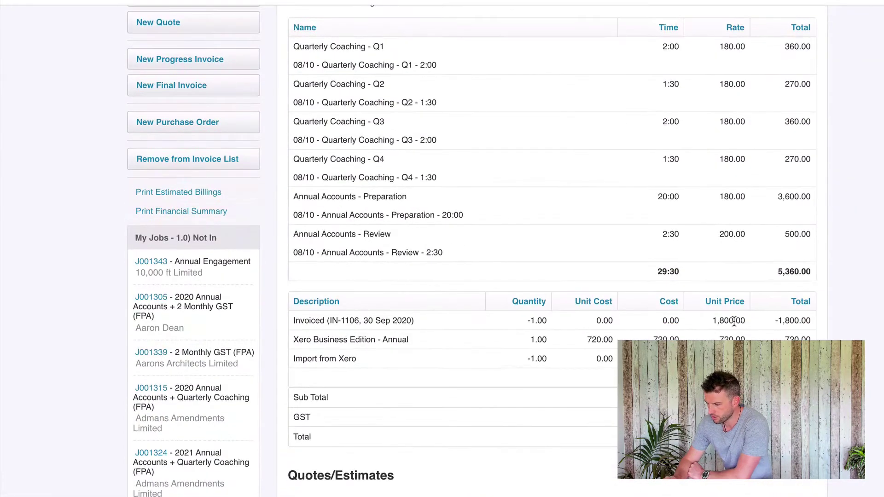
scroll(734, 322, down, 7)
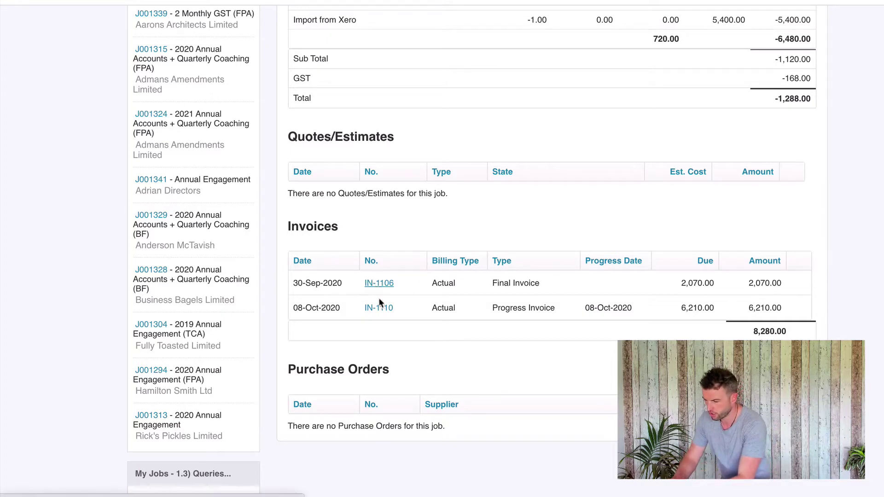
- Open the job's 08-Oct-2020 progress invoice, examine its cost lines, and return to the job's financial information
click(382, 311)
scroll(739, 292, down, 10)
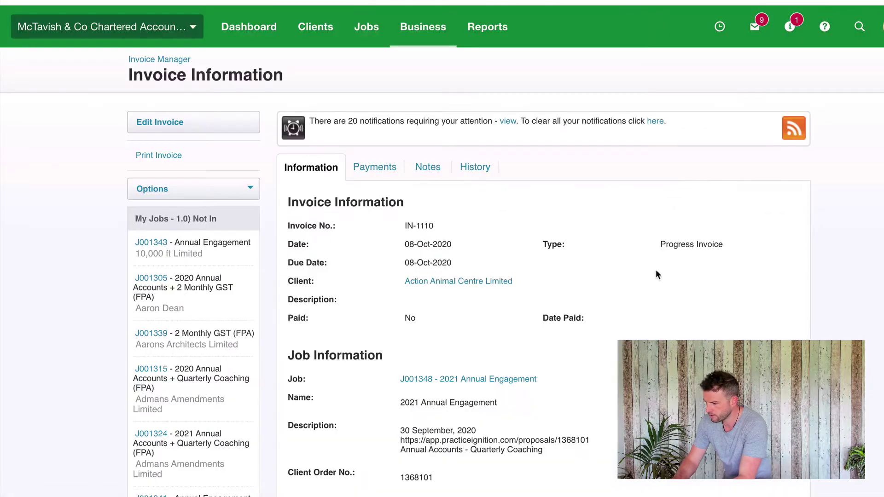
scroll(656, 272, down, 7)
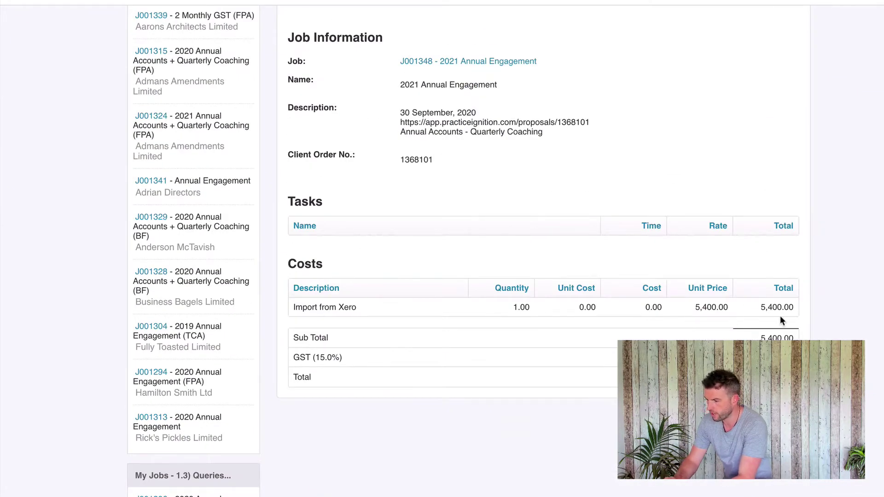
key(alt+Left)
key(alt+Left)
key(alt+Right)
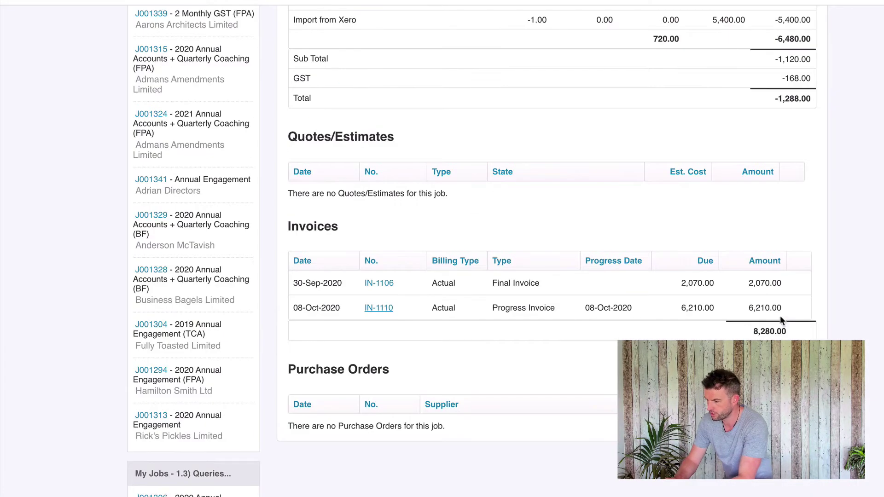
- Examine the job's estimated billings, including time, costs and interim invoices, and its invoicing options
scroll(624, 213, up, 15)
scroll(624, 215, up, 1)
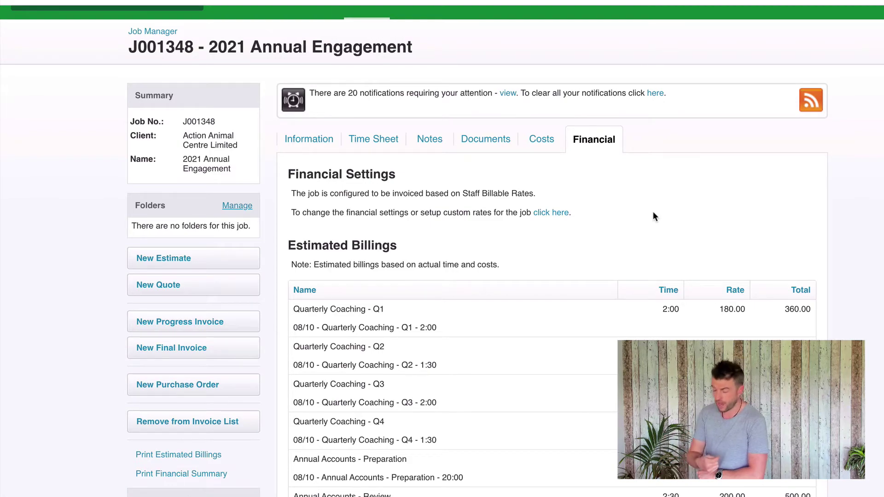
scroll(654, 216, down, 7)
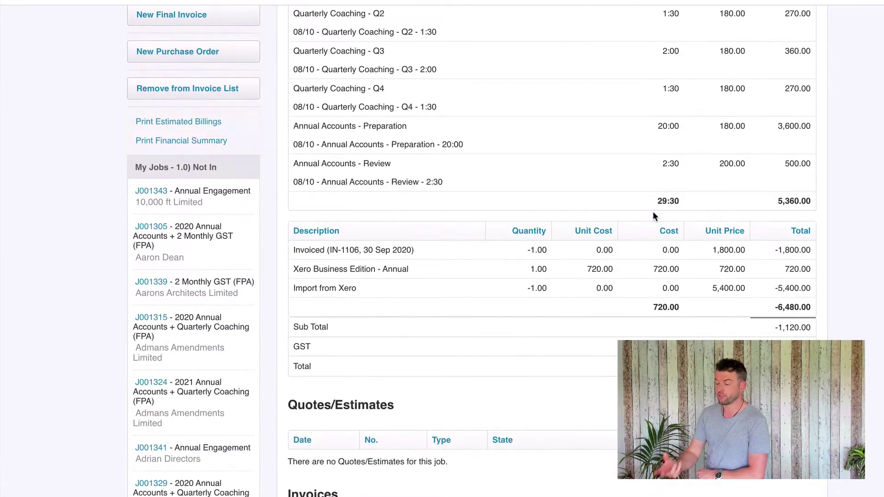
scroll(654, 216, up, 8)
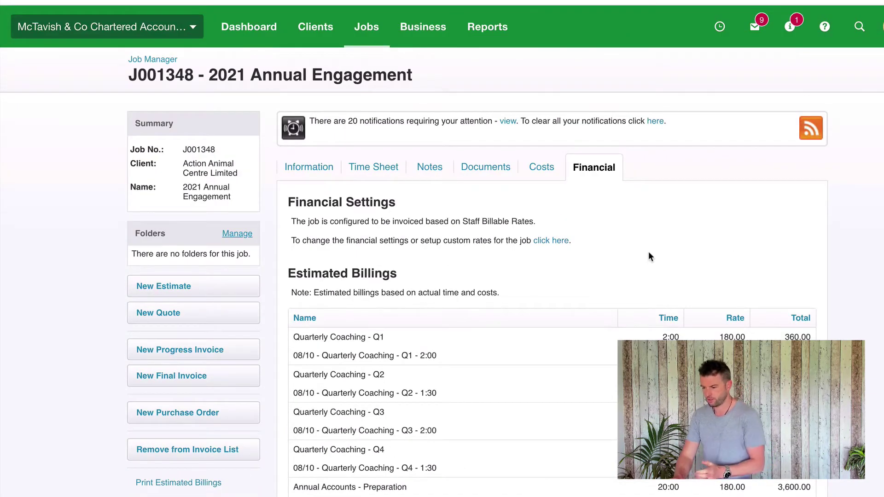
scroll(648, 251, down, 2)
scroll(349, 230, down, 2)
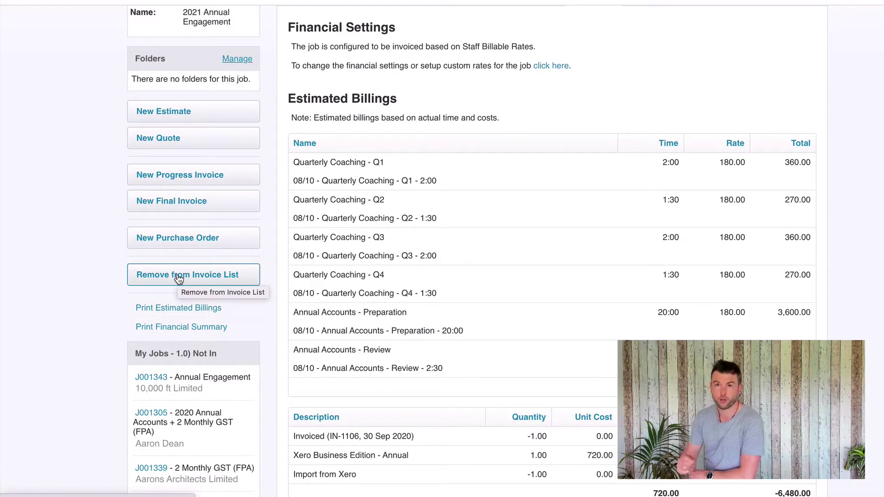
scroll(179, 278, down, 2)
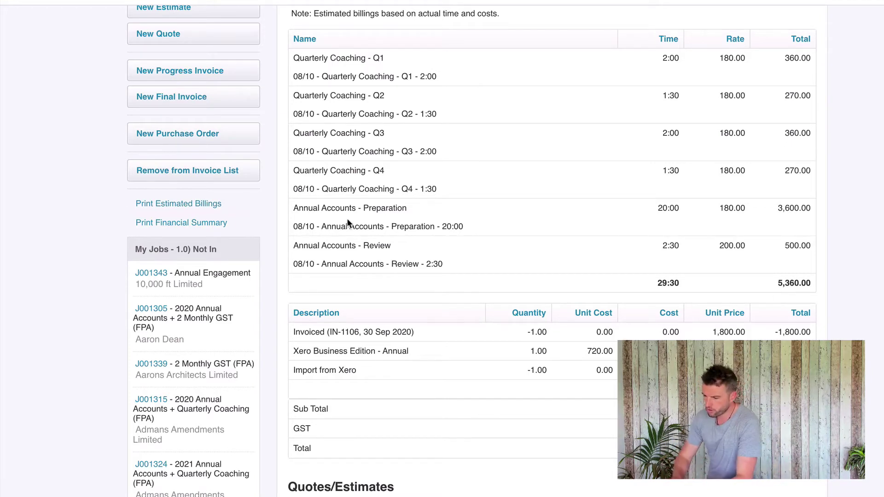
scroll(318, 213, up, 1)
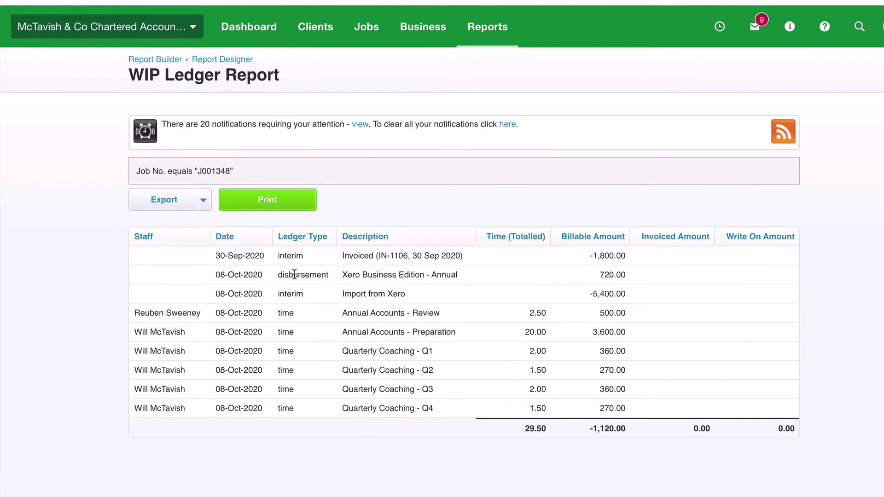
- Examine the disbursement and staff time entries for the job in the WIP Ledger Report
drag(283, 275, 325, 274)
click(426, 188)
drag(150, 313, 184, 313)
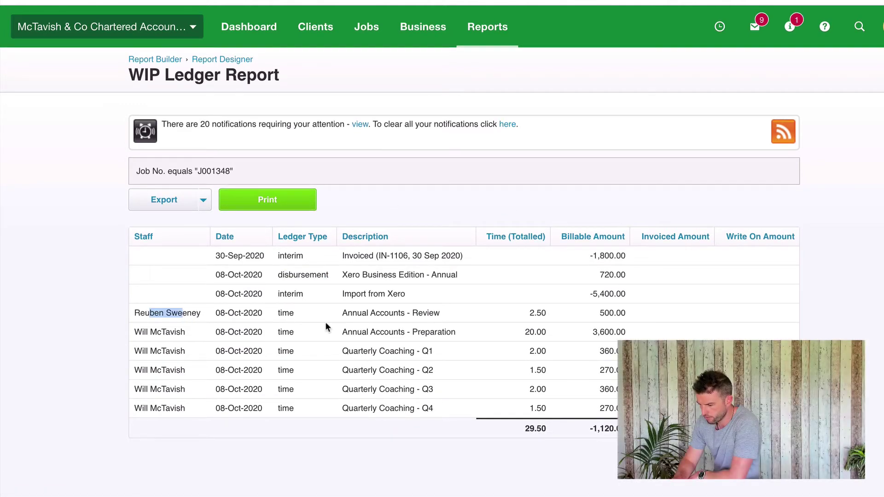
drag(344, 313, 428, 314)
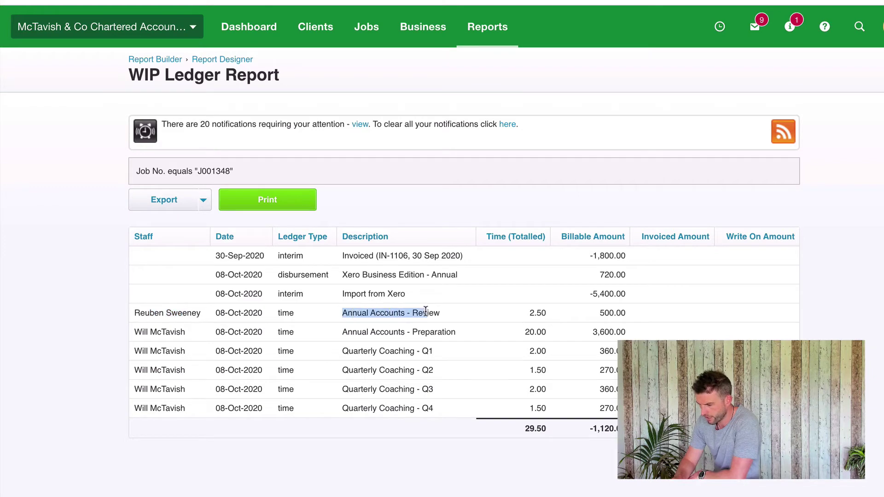
click(426, 313)
drag(153, 333, 209, 391)
click(420, 330)
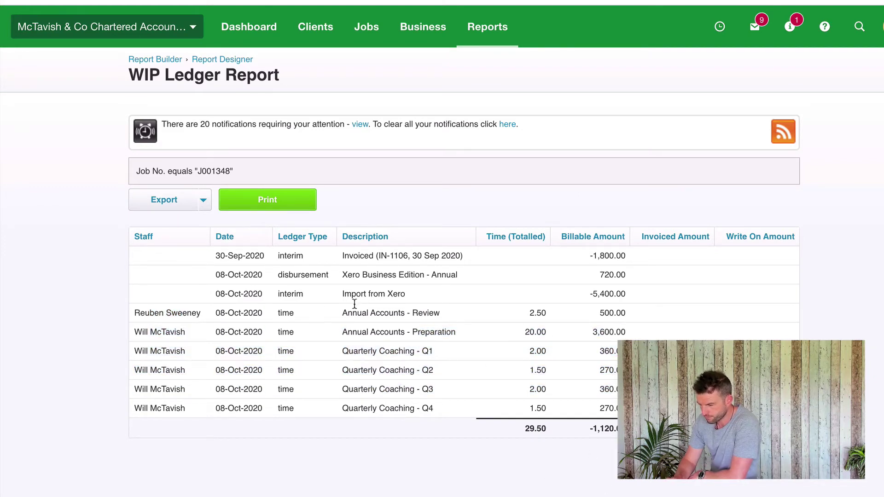
- Compare the billable amounts of the two interim invoice entries in the WIP Ledger Report
double_click(280, 255)
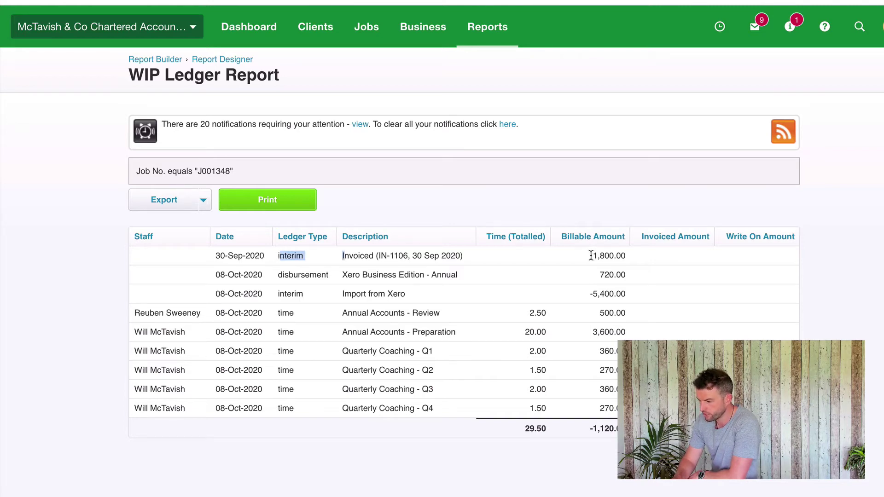
drag(591, 256, 622, 256)
drag(587, 293, 623, 294)
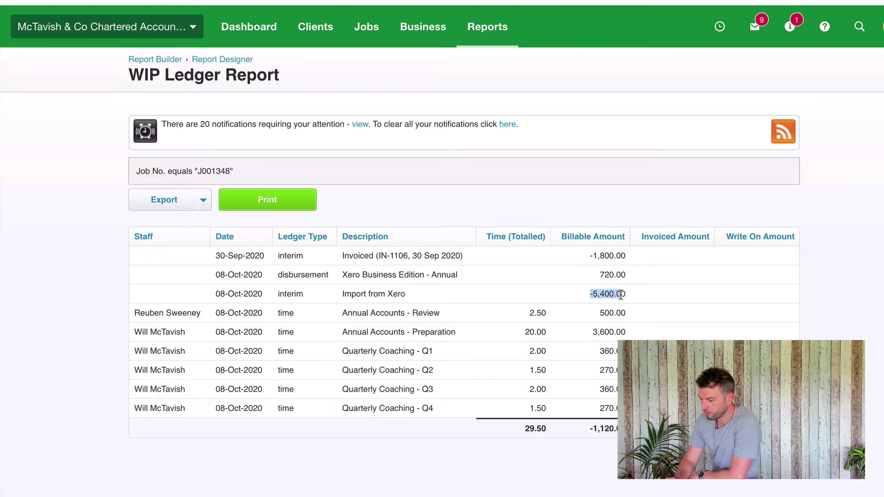
click(607, 295)
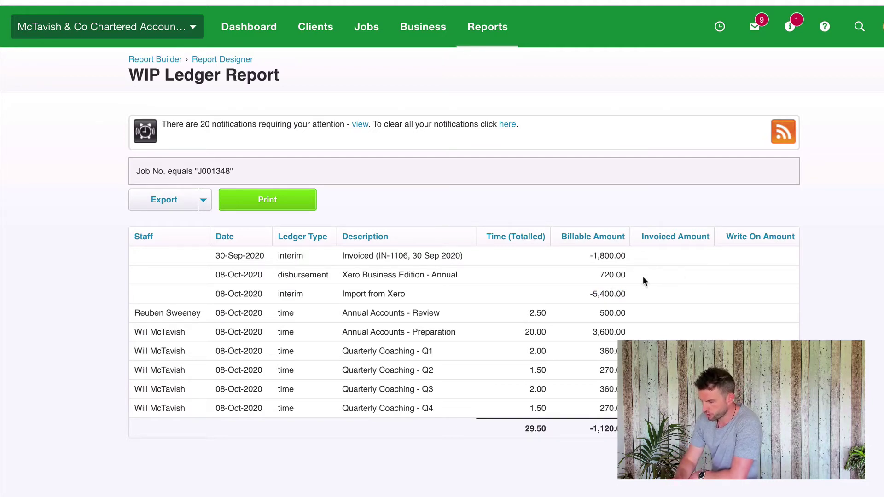
drag(590, 294, 624, 294)
drag(592, 256, 625, 256)
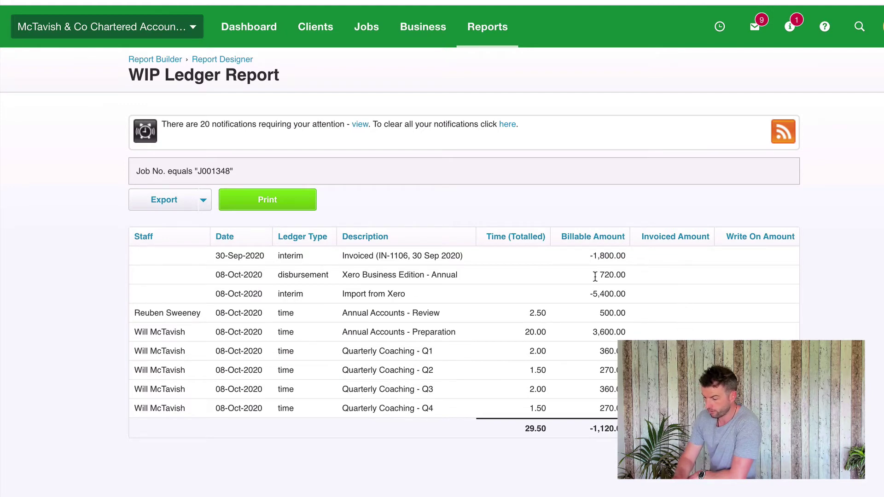
- Compare the billable amount of the Xero Business Edition - Annual disbursement with those of the staff time entries in the WIP Ledger Report
drag(598, 275, 627, 275)
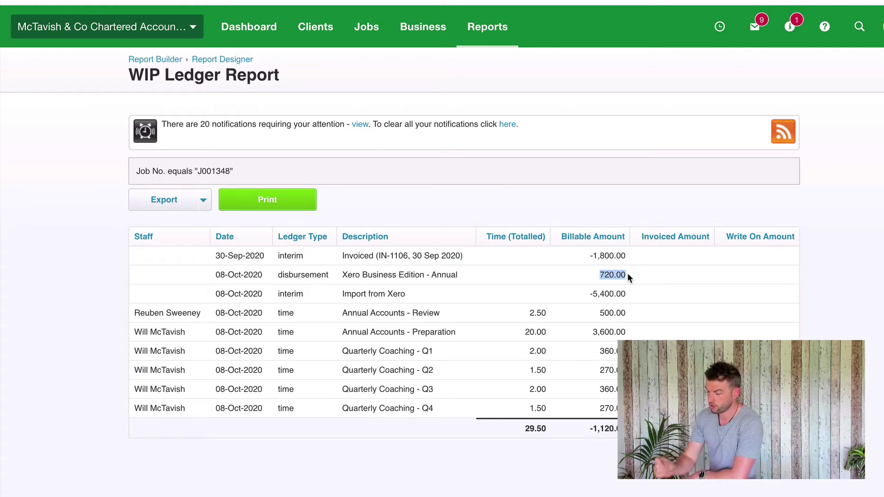
drag(608, 316, 640, 405)
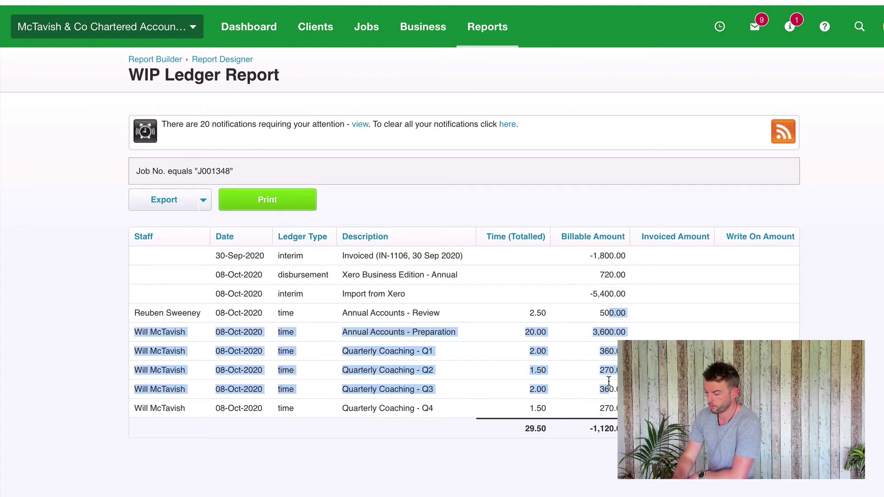
click(640, 406)
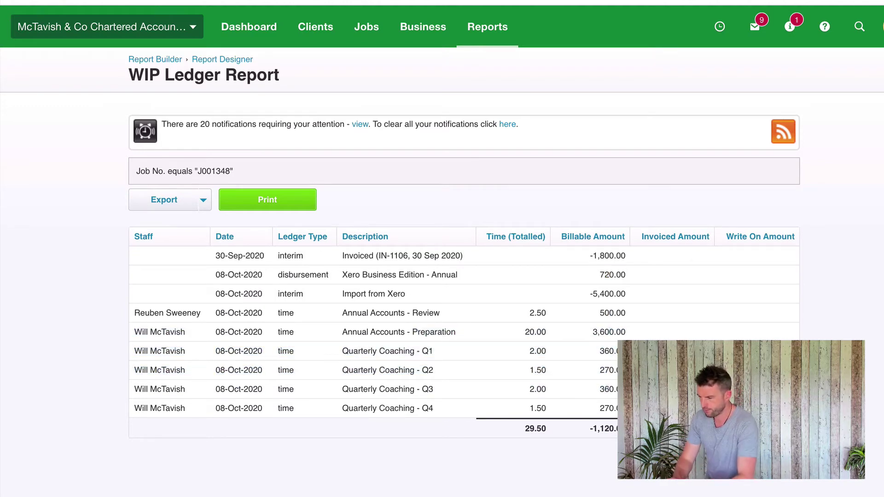
- Return to the job's financial information, remove the job from the invoice list and write off all its unbilled WIP entries
key(alt+Left)
click(232, 217)
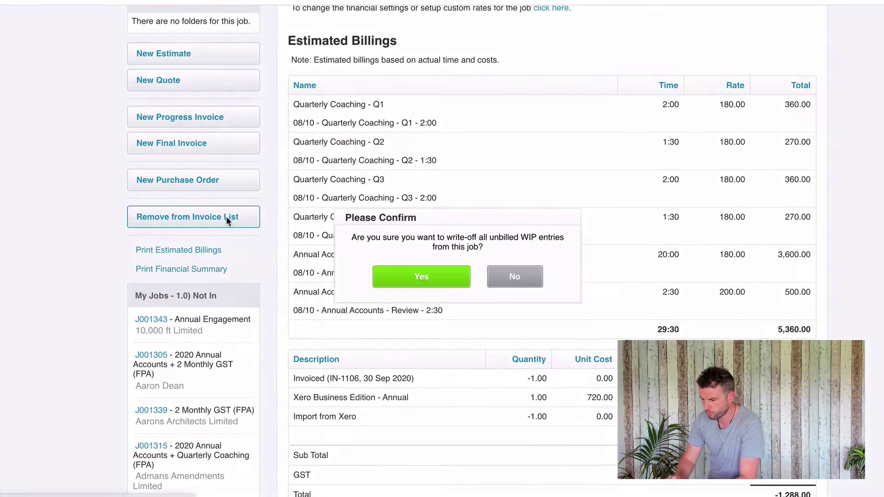
click(410, 278)
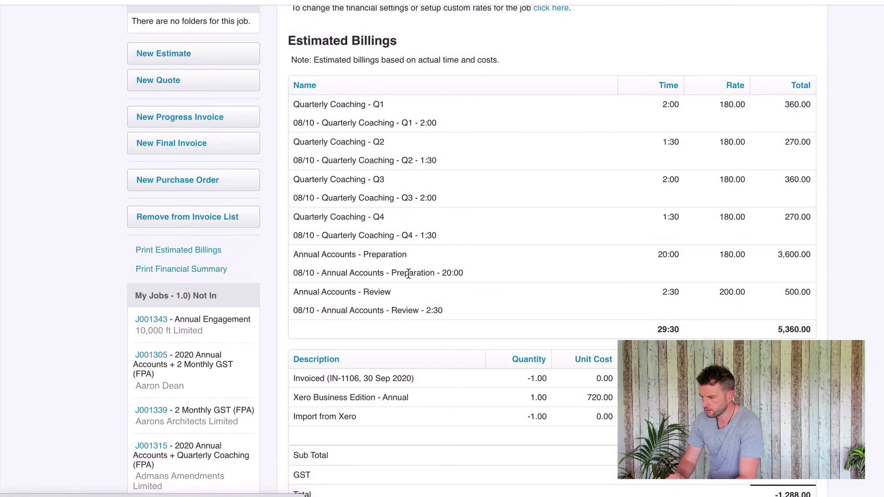
scroll(604, 249, down, 2)
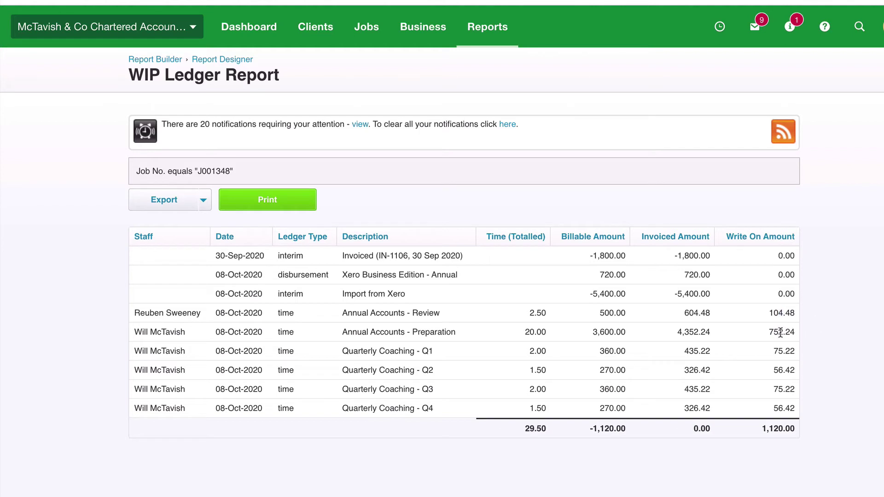
- Examine the write-on amounts of the time entries and the billable amount of Annual Accounts - Preparation in the WIP Ledger Report
drag(779, 331, 777, 405)
click(835, 403)
drag(594, 332, 606, 337)
click(611, 335)
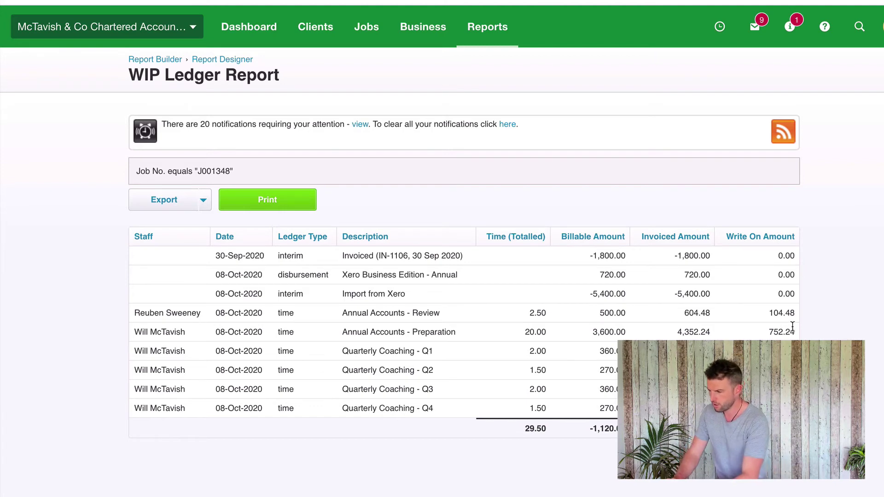
- Return from the report to the job's general information and save its state as 1.8) Archived
key(alt+Left)
scroll(596, 218, down, 2)
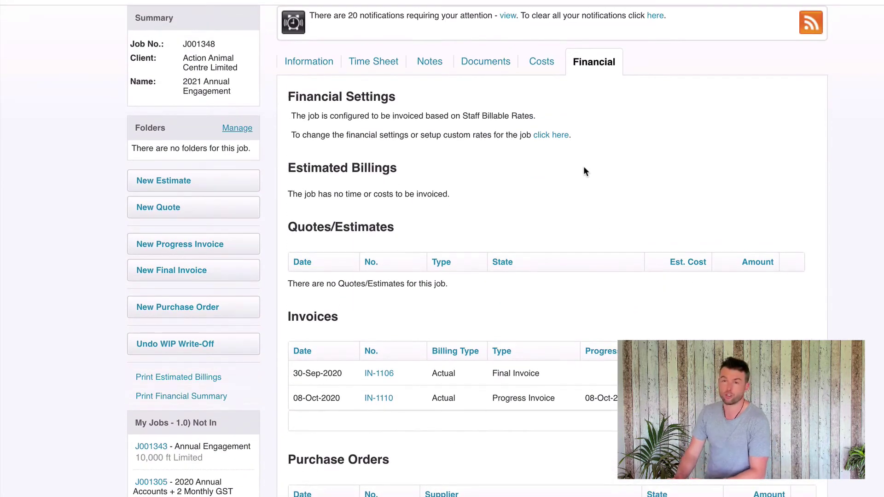
click(309, 60)
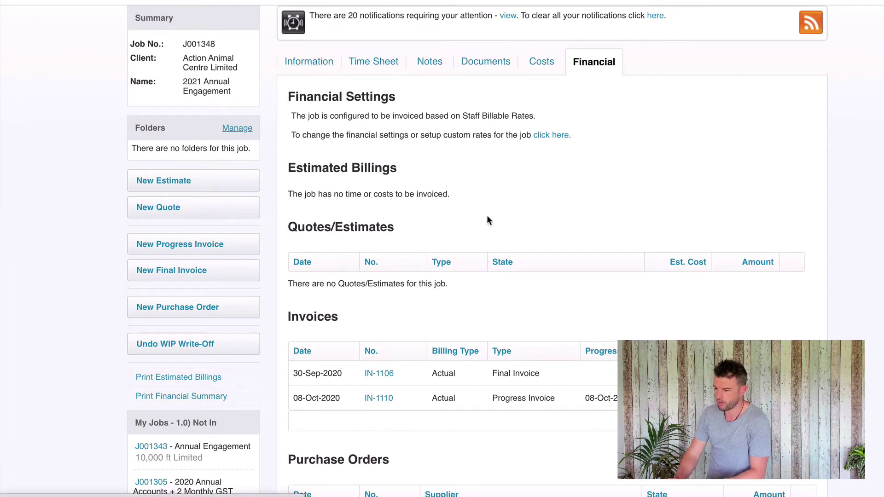
scroll(476, 210, down, 5)
click(198, 269)
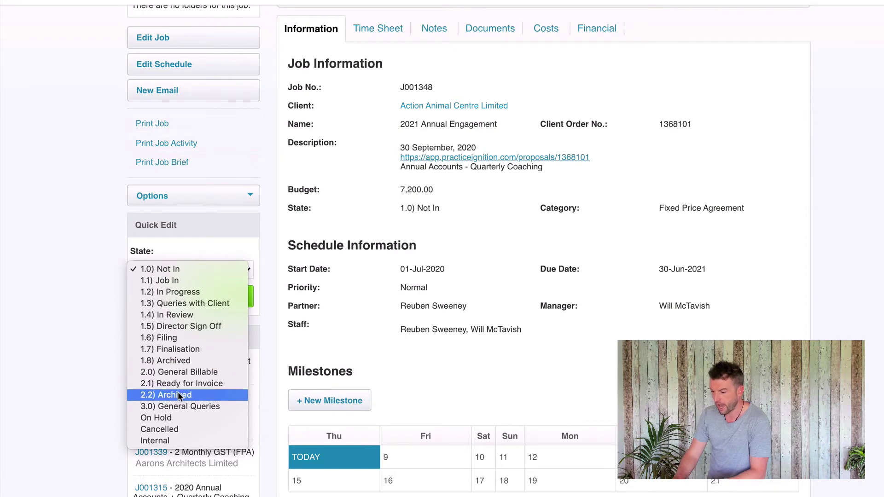
click(182, 362)
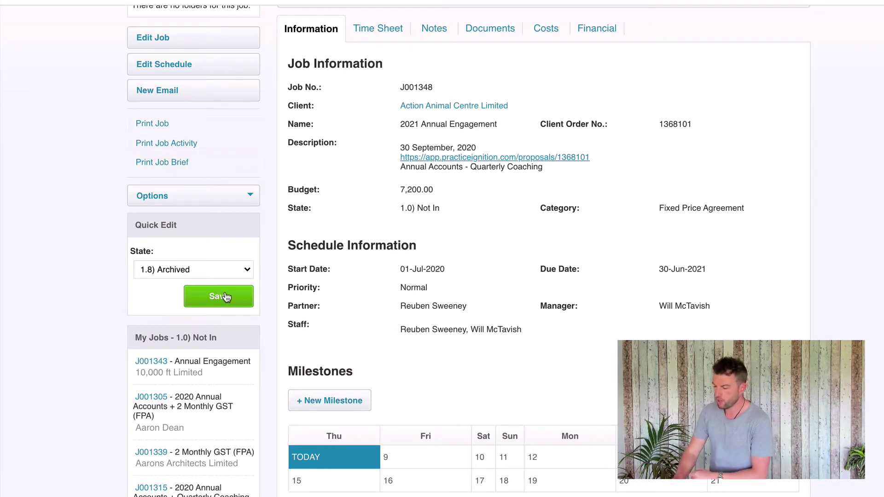
click(226, 298)
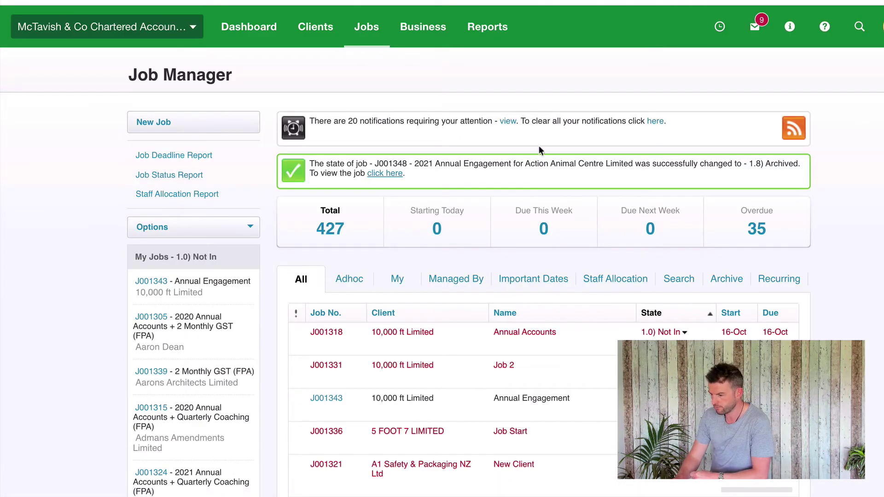
- Reopen the archived 2021 Annual Engagement job and check the completed date in its schedule information
click(398, 174)
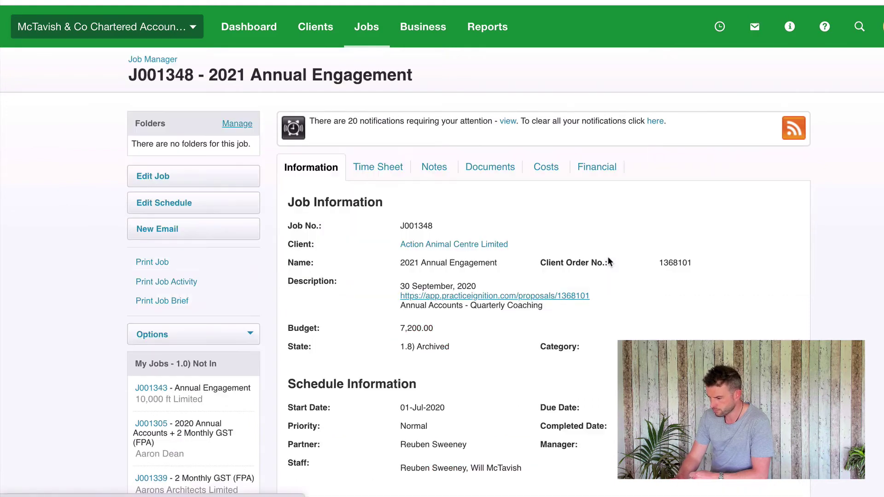
scroll(598, 272, down, 3)
drag(545, 297, 587, 297)
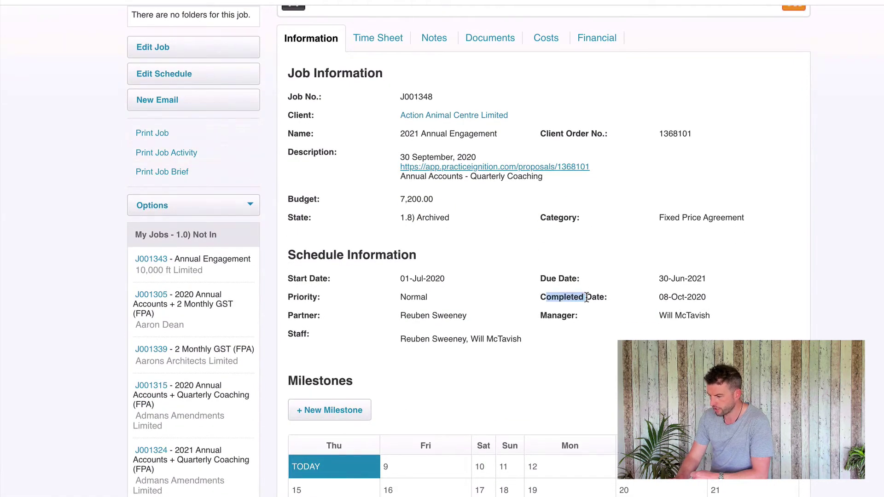
click(587, 297)
drag(658, 296, 706, 297)
click(691, 297)
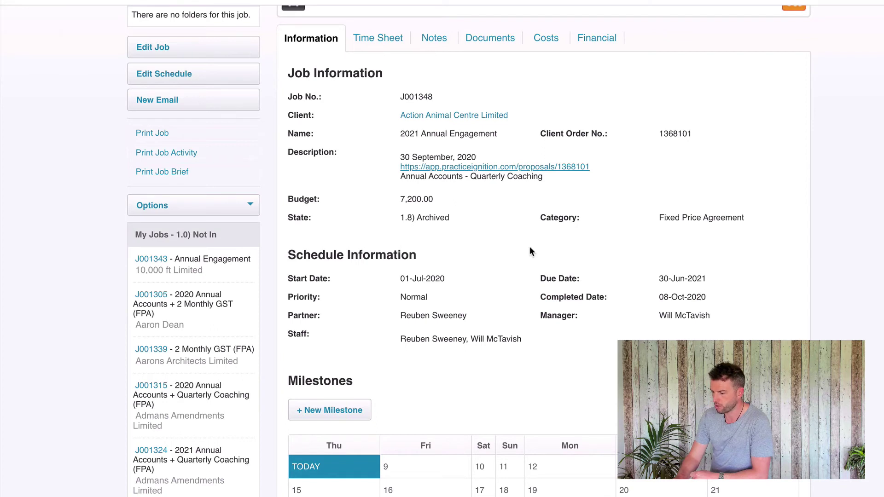
scroll(529, 247, up, 1)
drag(551, 302, 592, 302)
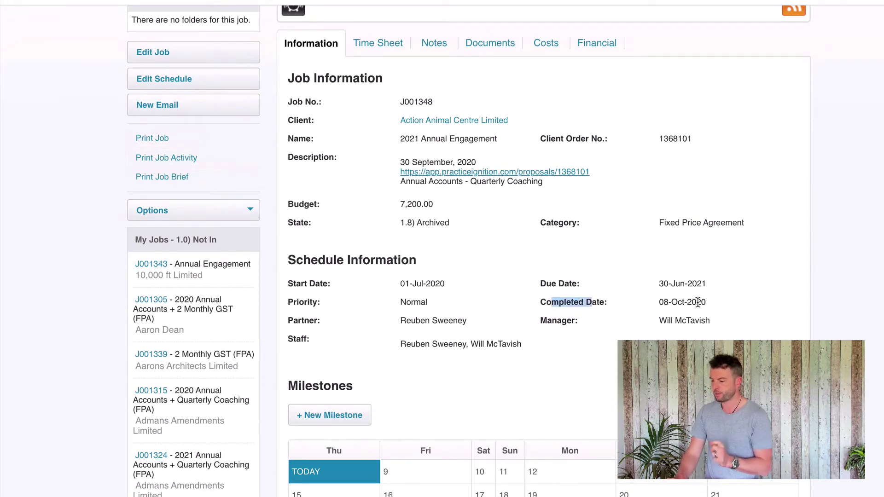
click(659, 302)
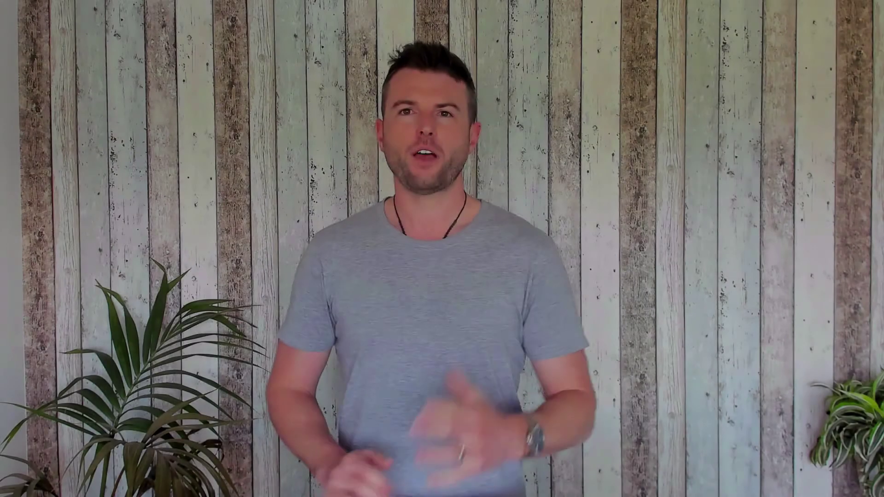